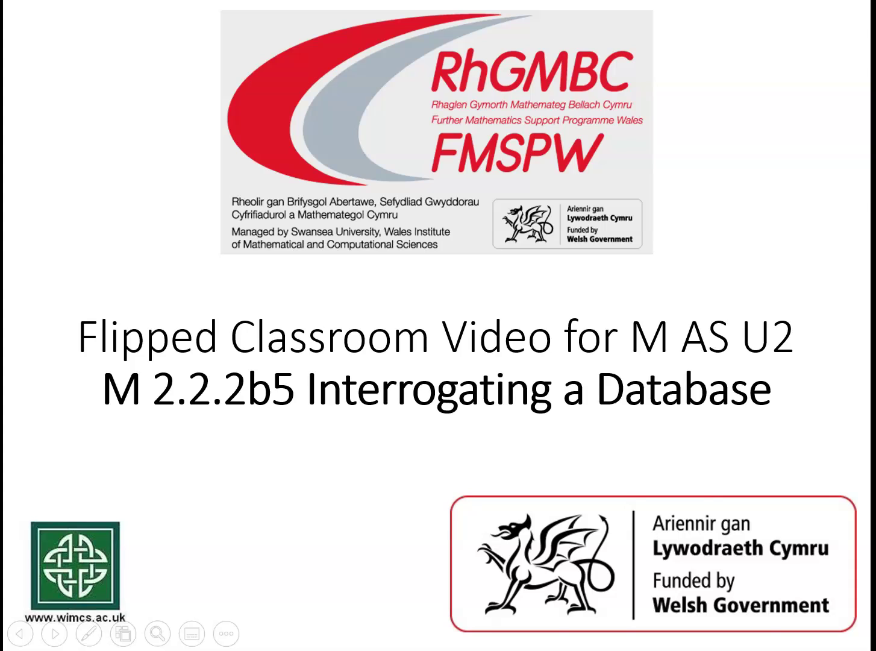
Step: Advance the slideshow from the FMSPW title slide to the Excel-to-GeoGebra sample data slide
key(Right)
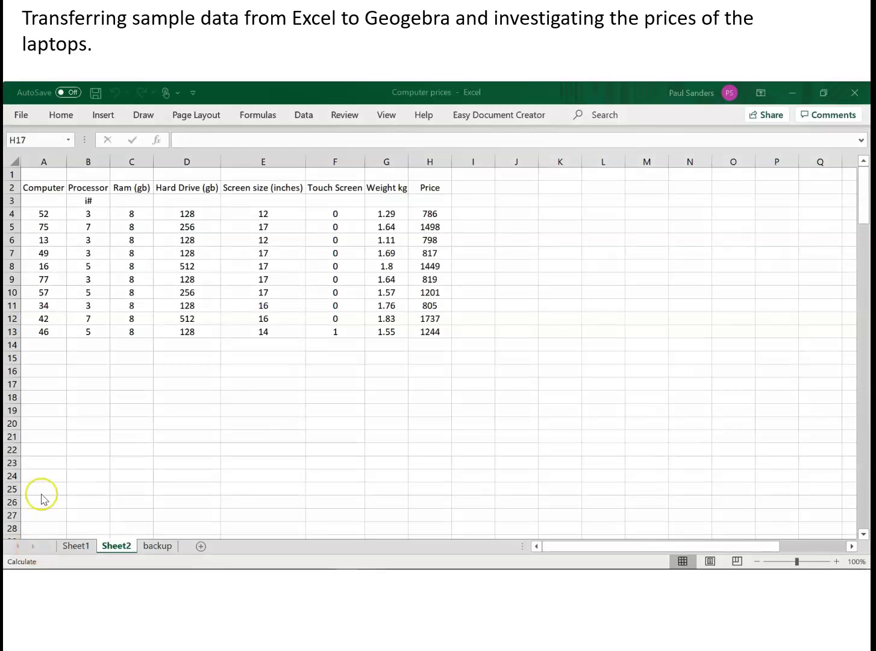
Step: Copy the laptop table A2:H13 in Excel and launch GeoGebra from the taskbar
click(48, 188)
drag(49, 189, 434, 332)
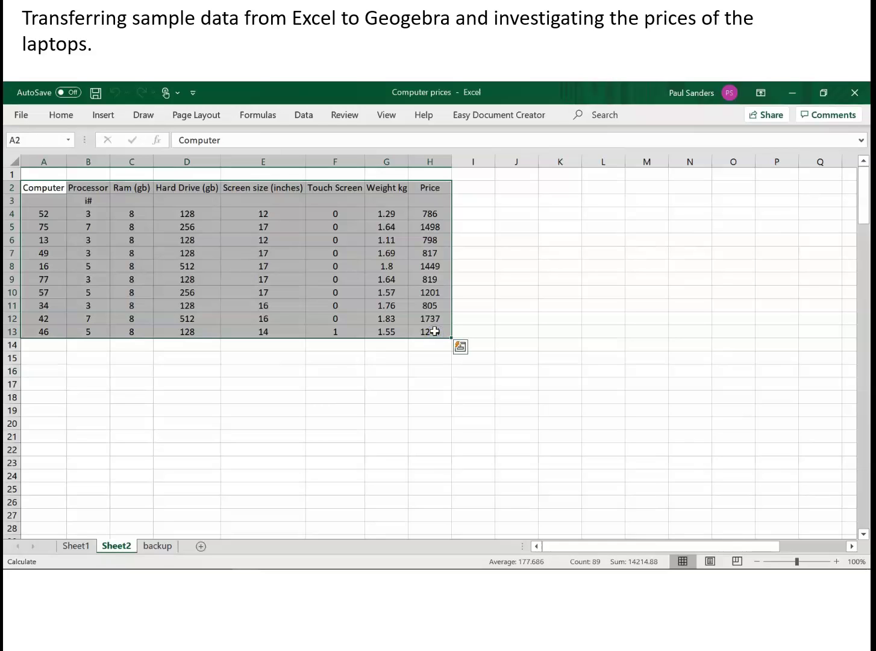
key(ctrl+c)
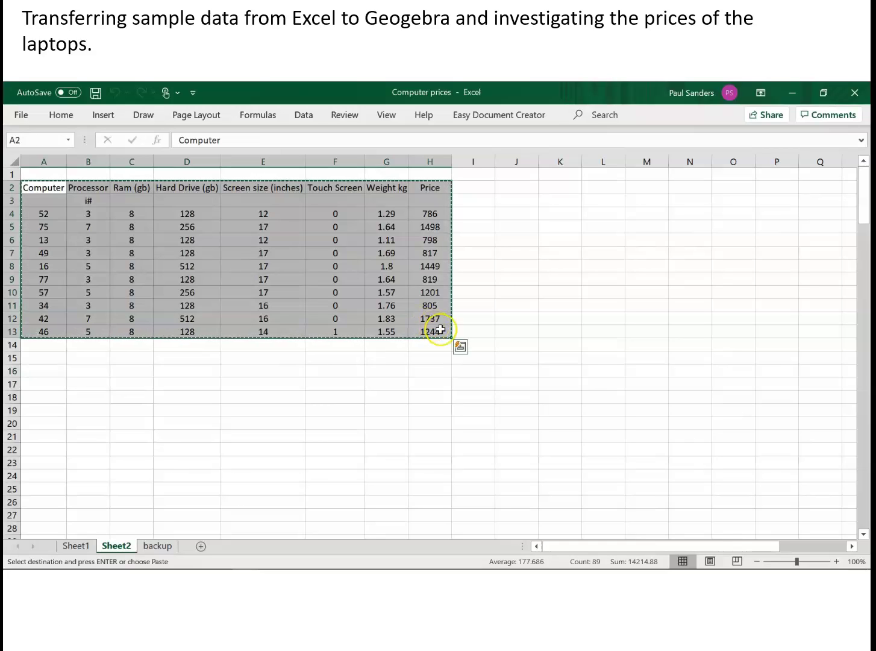
mouse_move(339, 565)
click(218, 560)
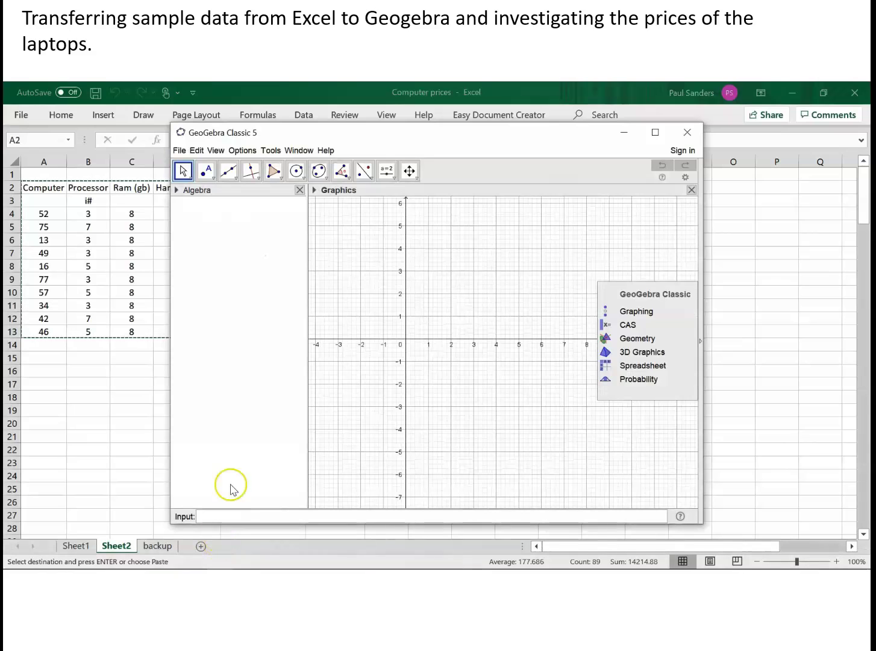
Step: Maximize the GeoGebra window and switch to the Spreadsheet perspective
click(656, 132)
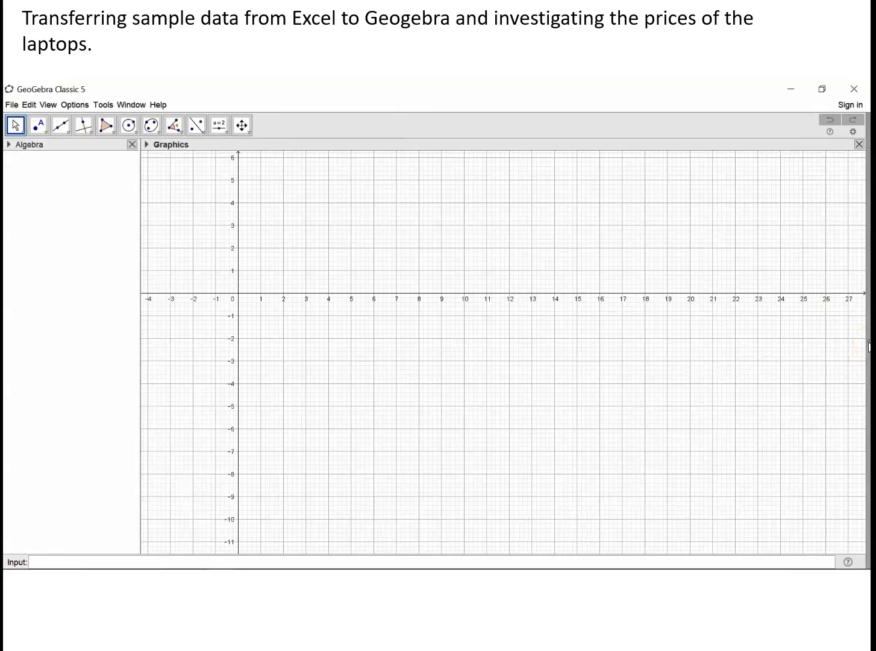
click(870, 345)
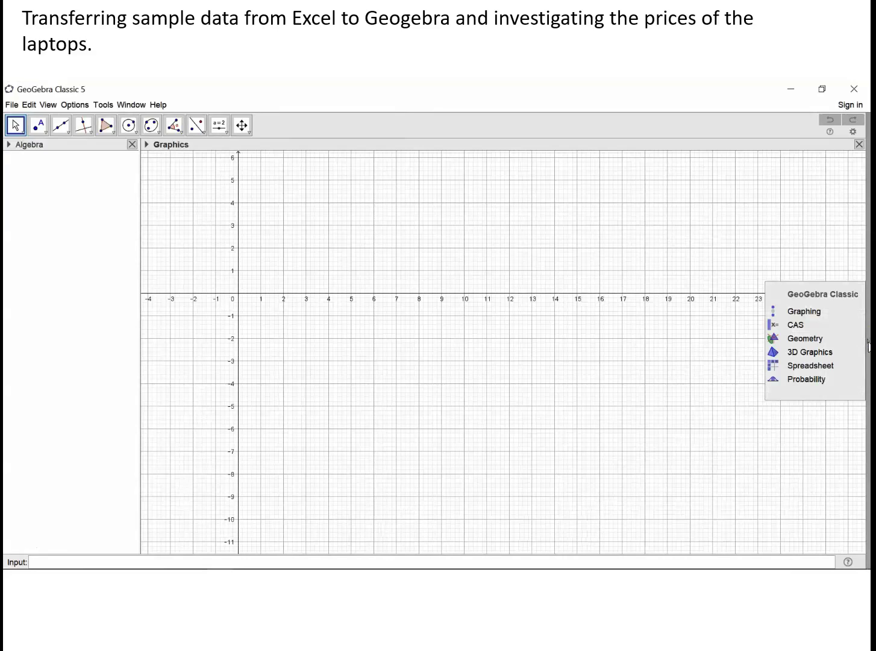
click(859, 357)
click(842, 366)
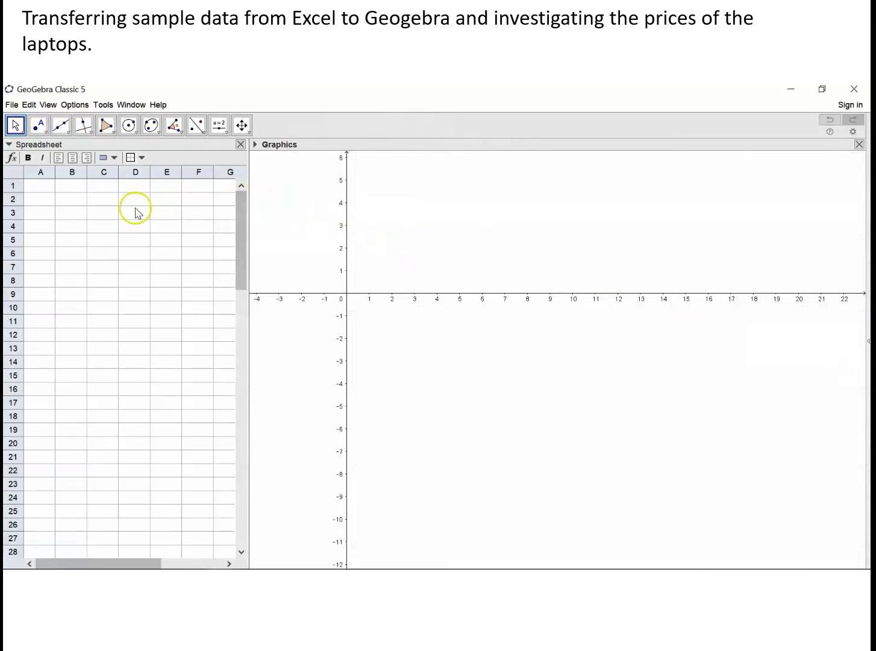
Step: Paste the copied laptop table into the spreadsheet starting at cell A1
click(43, 187)
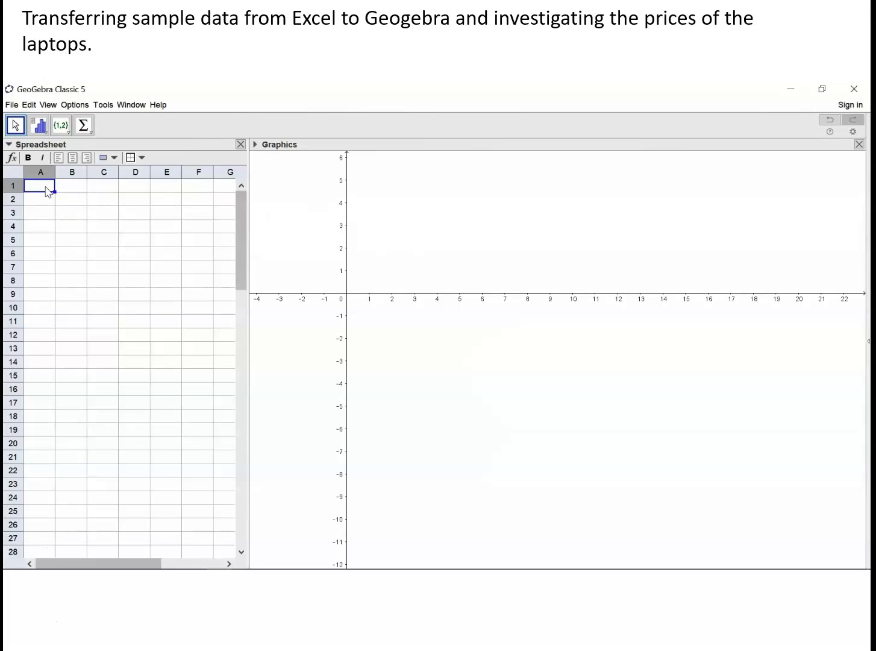
click(45, 188)
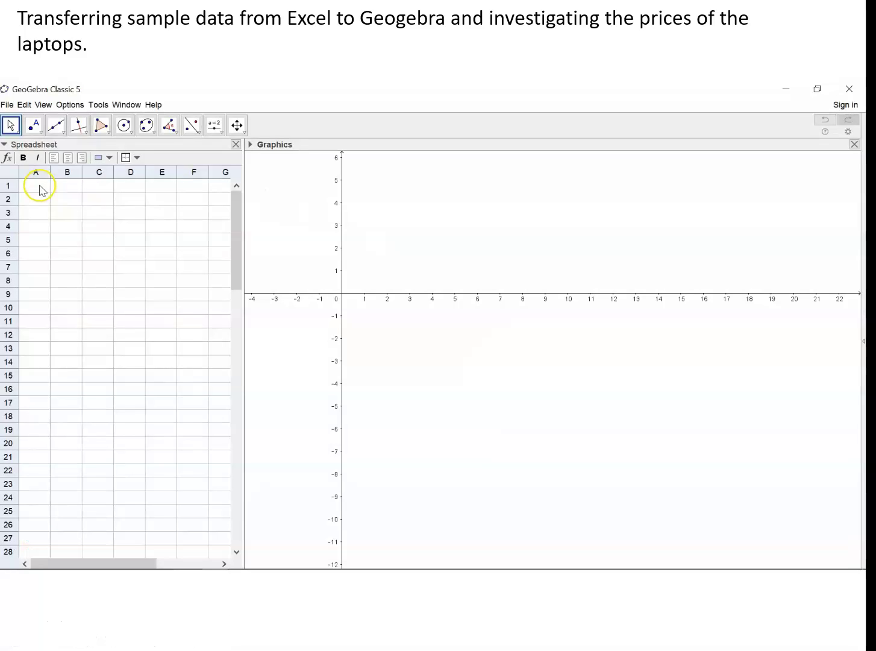
key(ctrl+v)
Step: Run One Variable Analysis on the prices in H3:H12 to get a histogram
drag(270, 217, 261, 335)
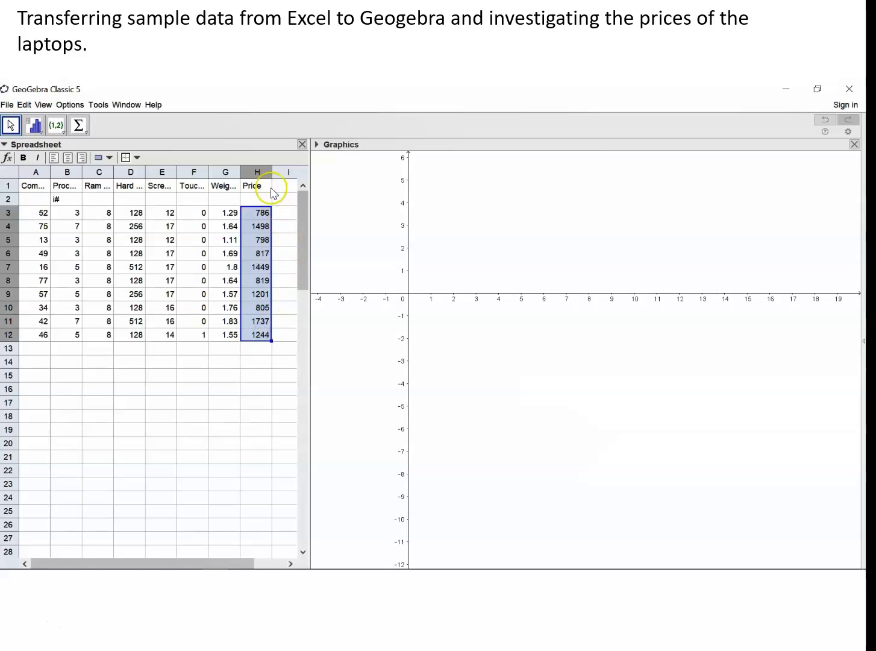
click(33, 126)
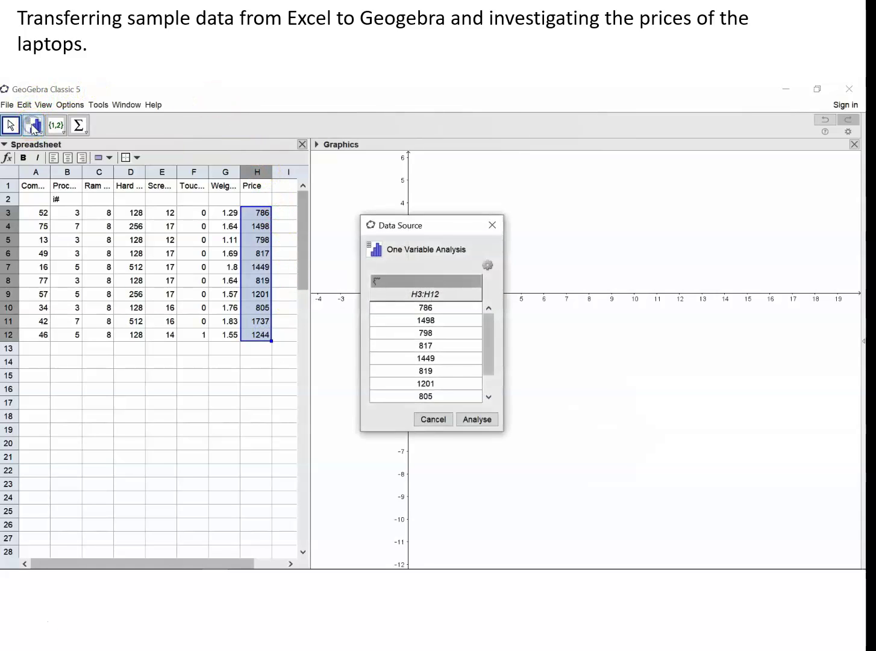
click(56, 125)
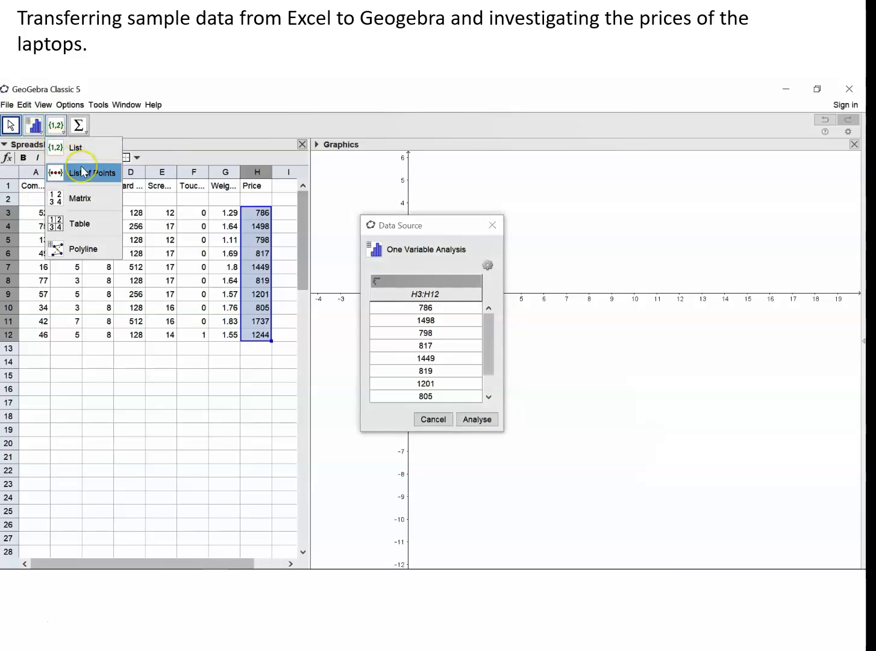
click(478, 419)
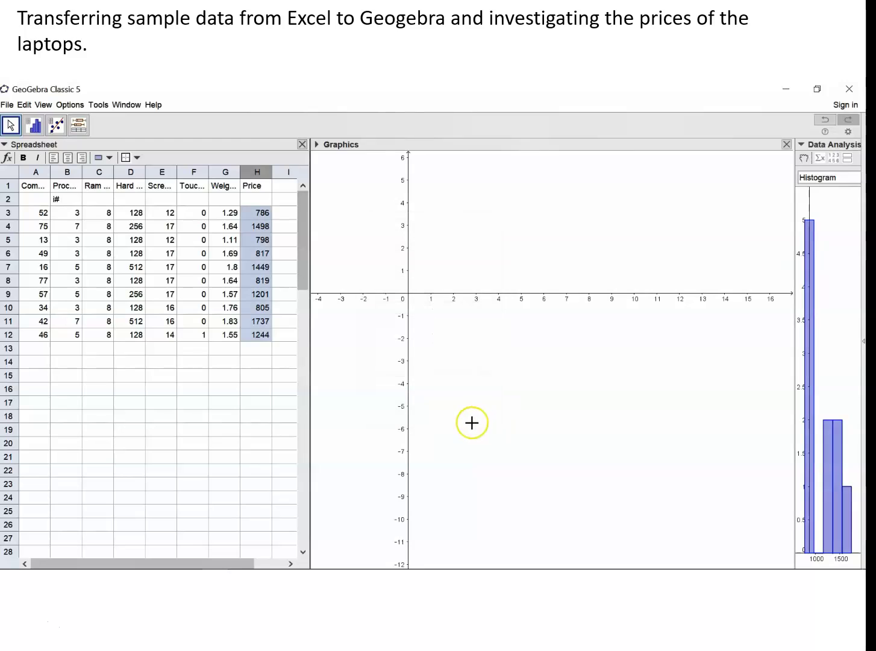
Step: Close the empty graphics view and set manual histogram classes: start 600, width 200
click(787, 144)
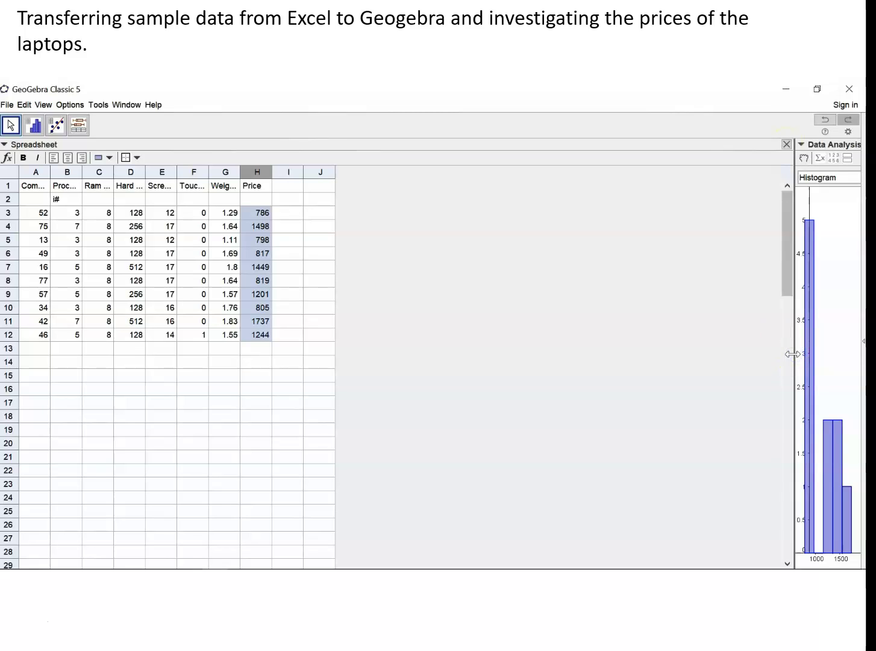
drag(793, 354, 359, 335)
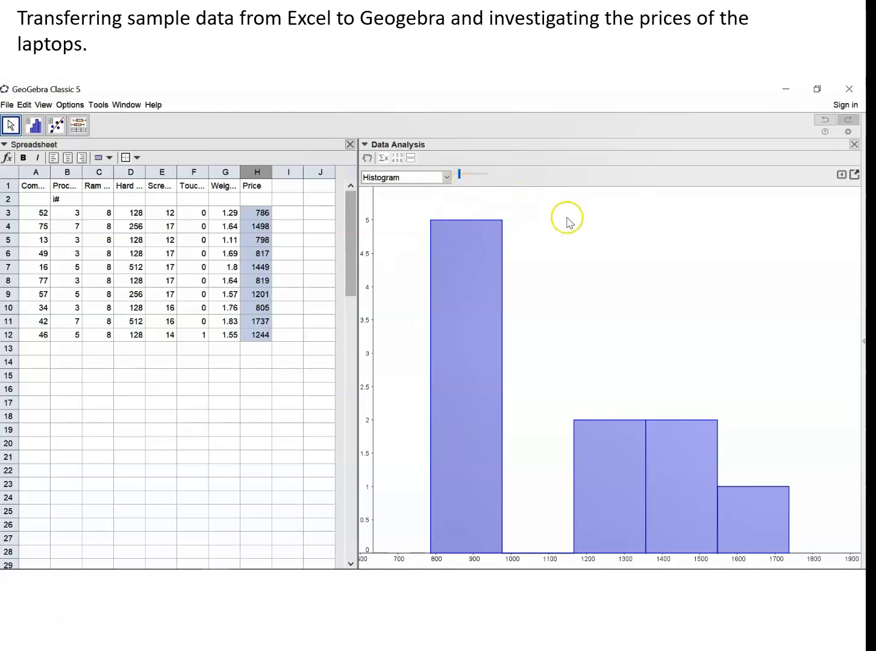
click(842, 175)
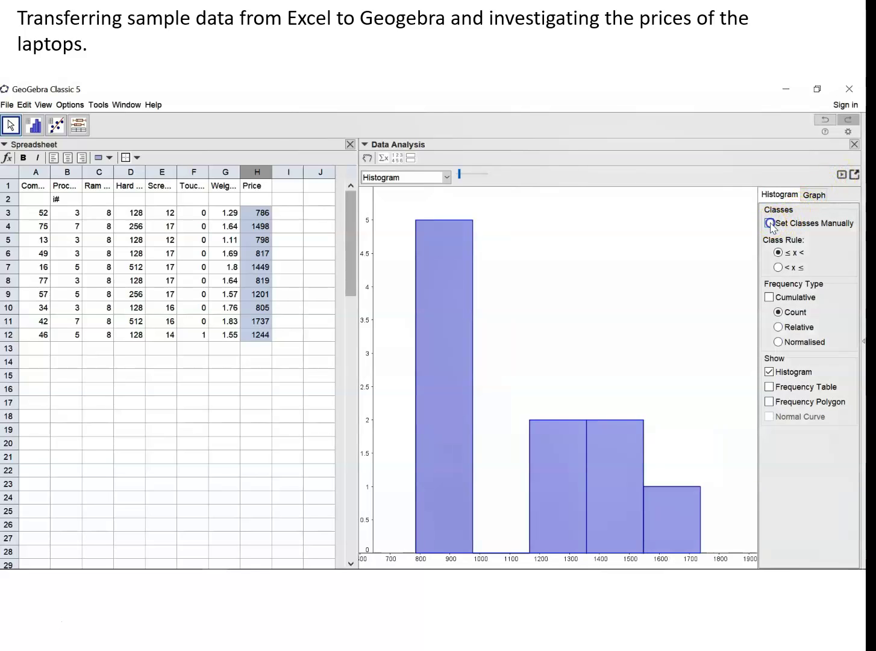
click(770, 223)
click(551, 177)
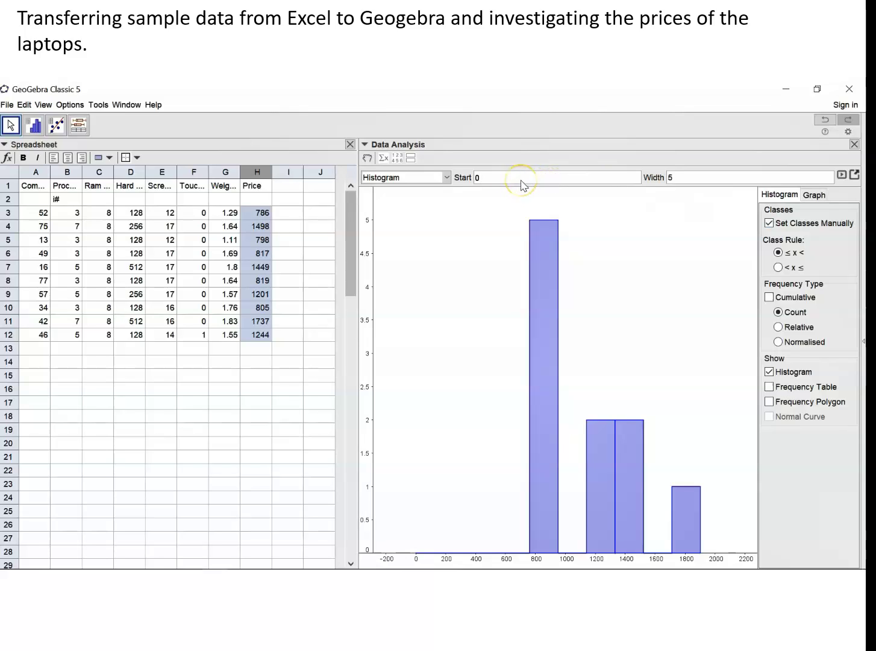
key(BackSpace)
text(600)
click(678, 179)
key(BackSpace)
text(2)
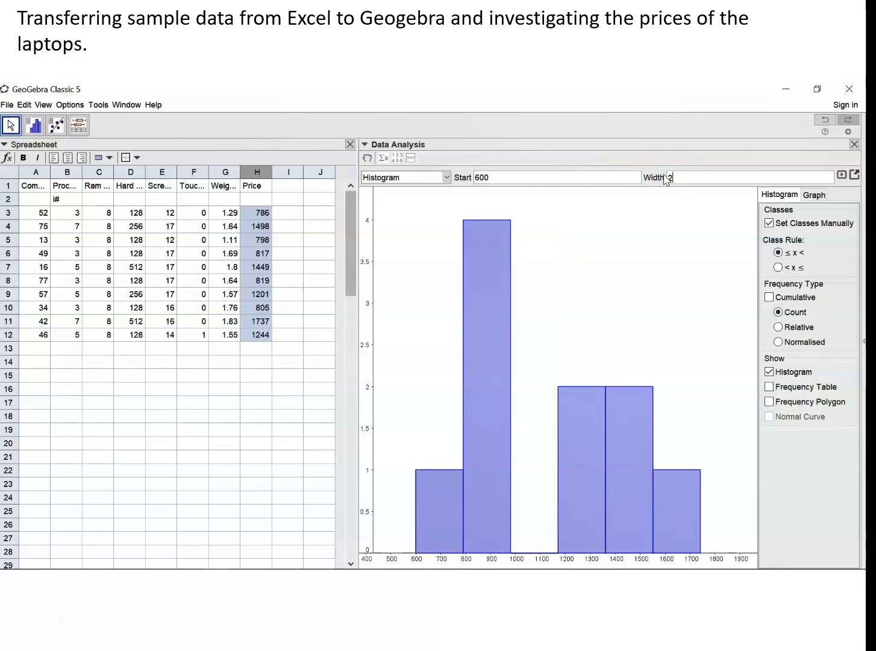
text(00)
key(Return)
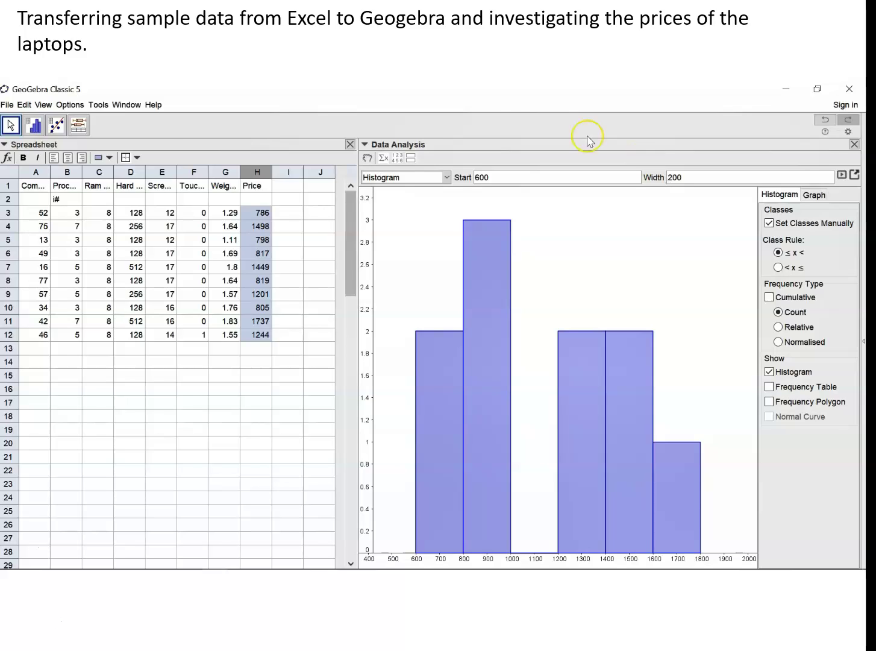
Step: Display price statistics beside the histogram: n 10, mean 1115.4, median 1010
click(384, 159)
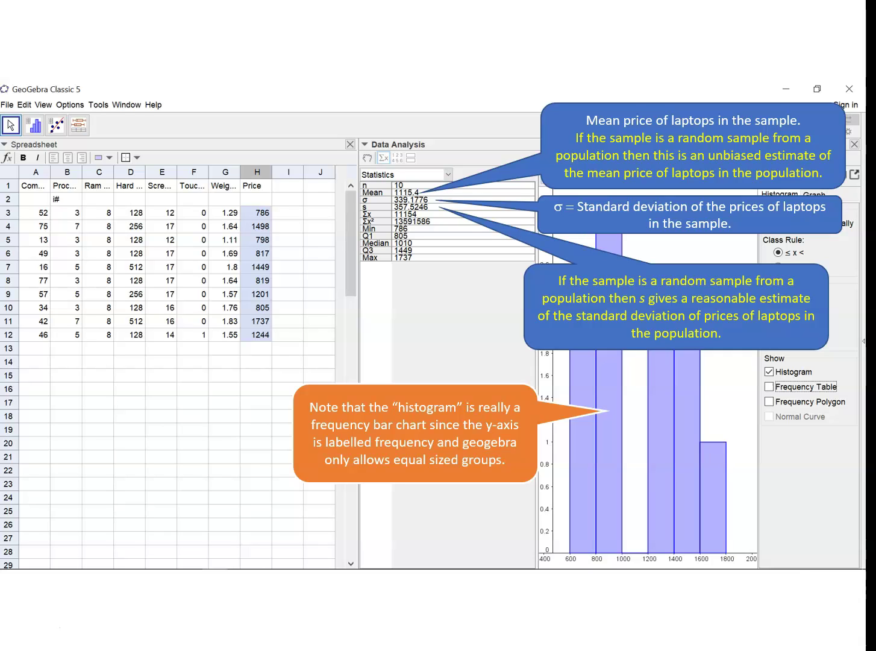
click(27, 549)
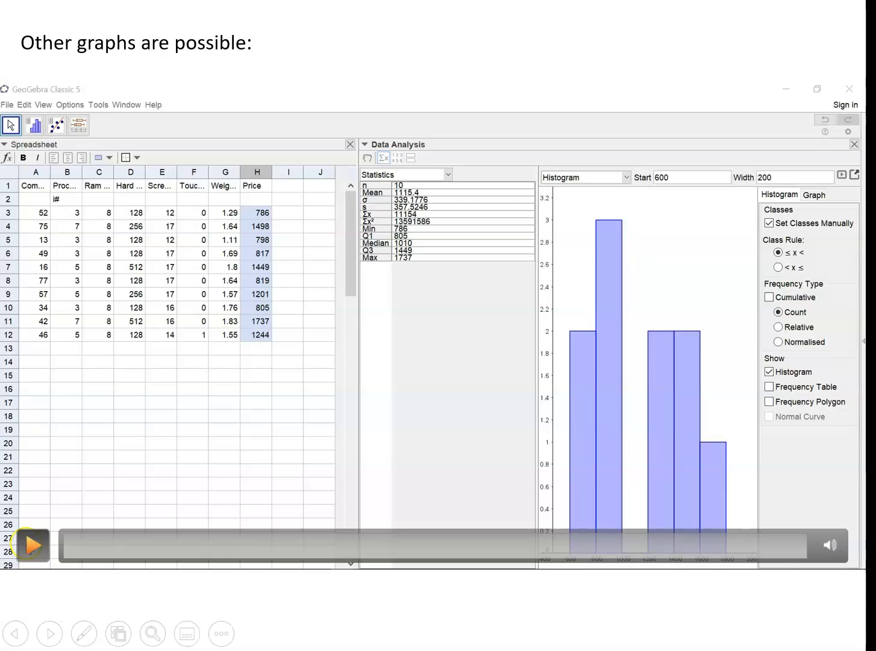
Step: Uncheck Set Classes Manually for the price histogram
click(27, 546)
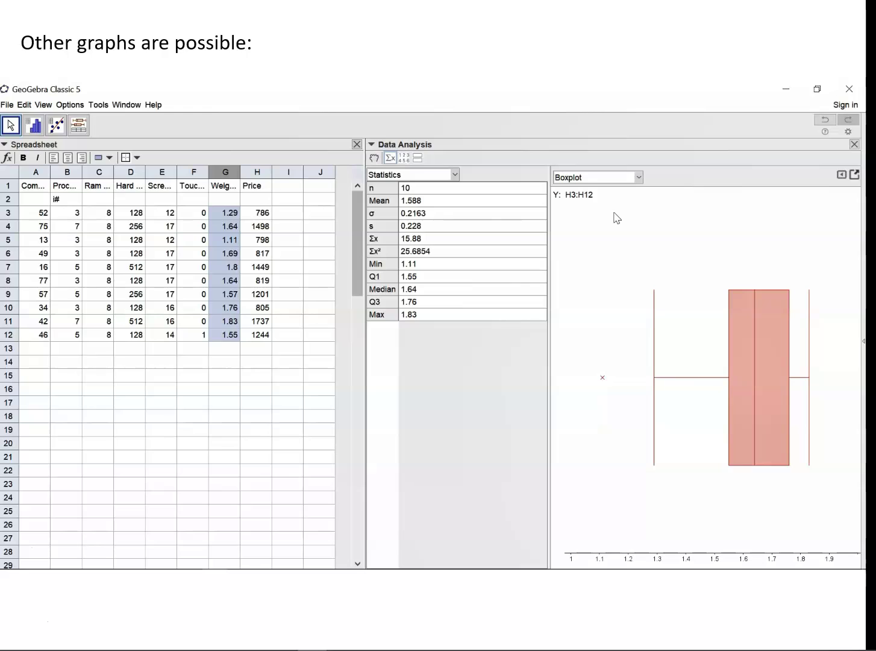
Step: Display the laptop-weight boxplot, Q1 1.55 to Q3 1.76 with an outlier near 1.11
mouse_move(107, 546)
key(alt+p)
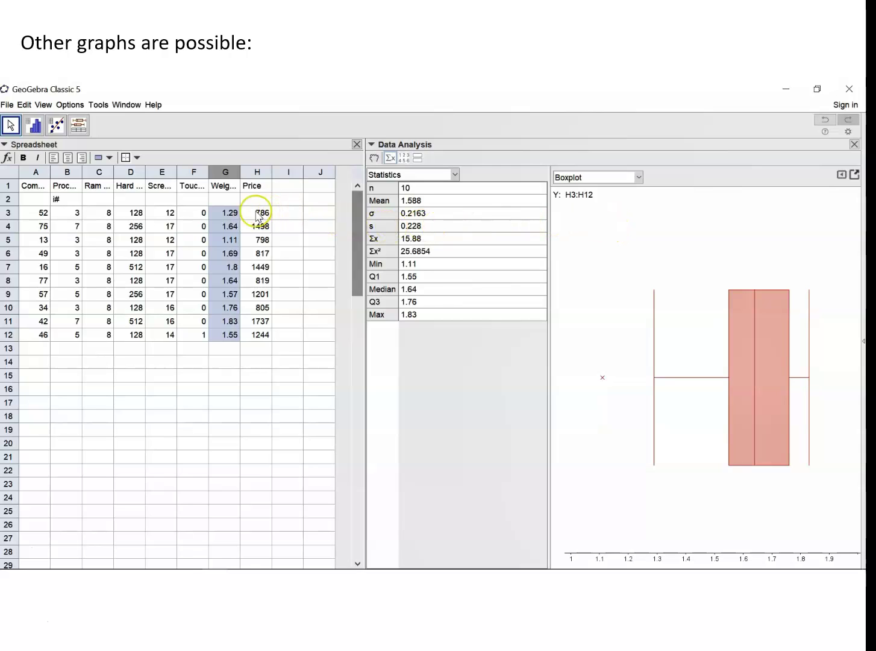
Step: Select weights and prices G3:H12 and choose Two Variable Regression Analysis for them
drag(229, 213, 254, 338)
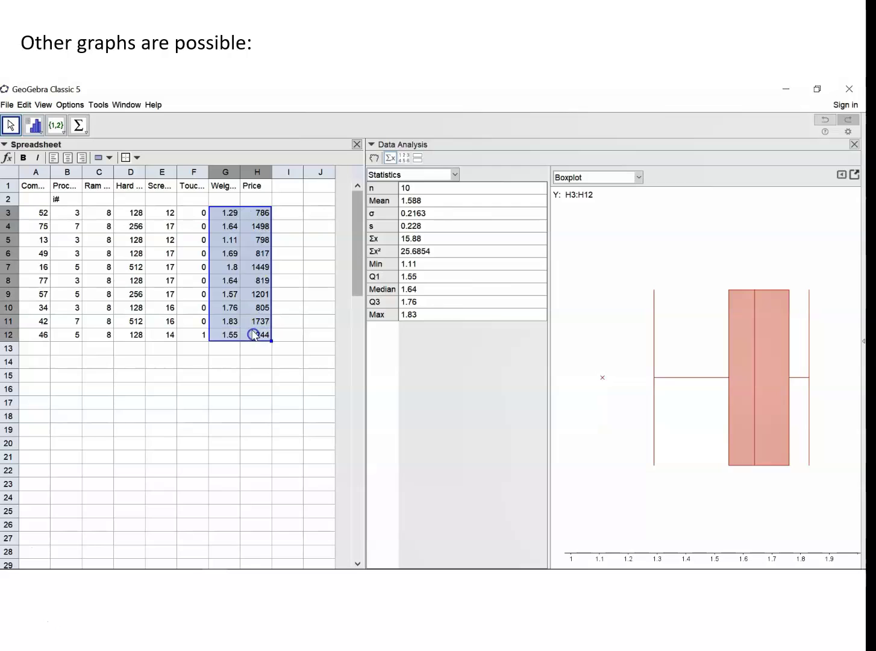
click(40, 132)
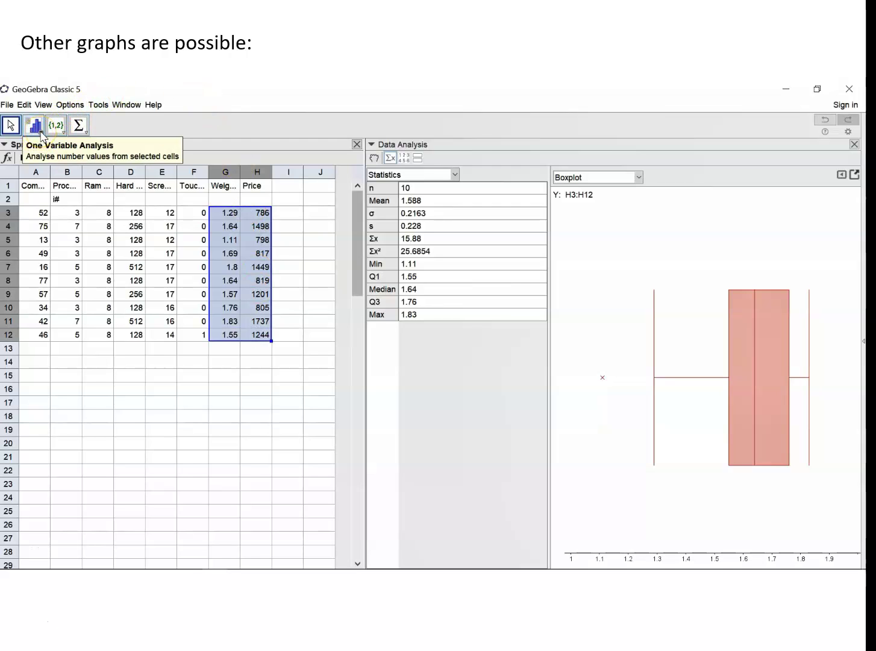
click(41, 133)
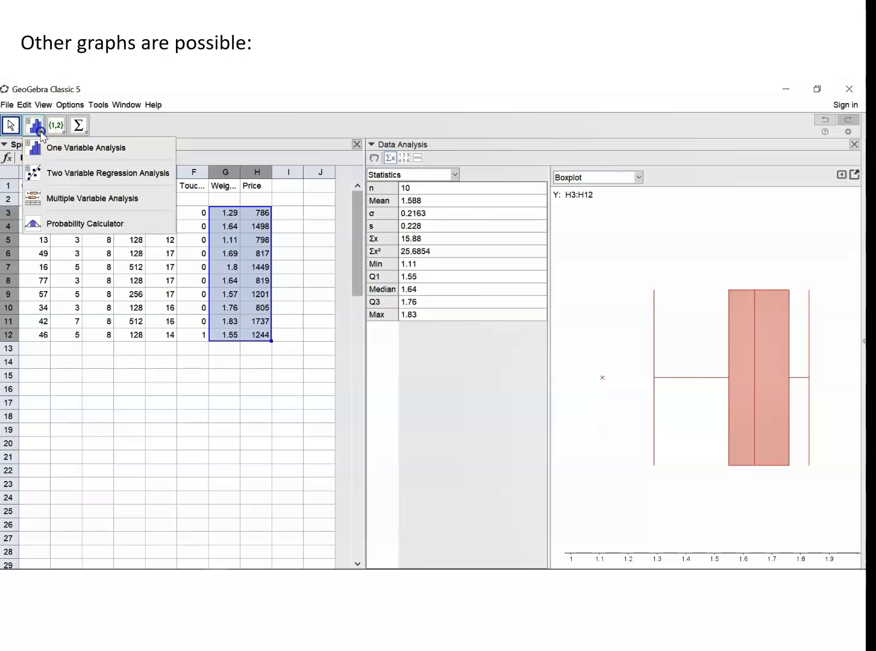
click(47, 173)
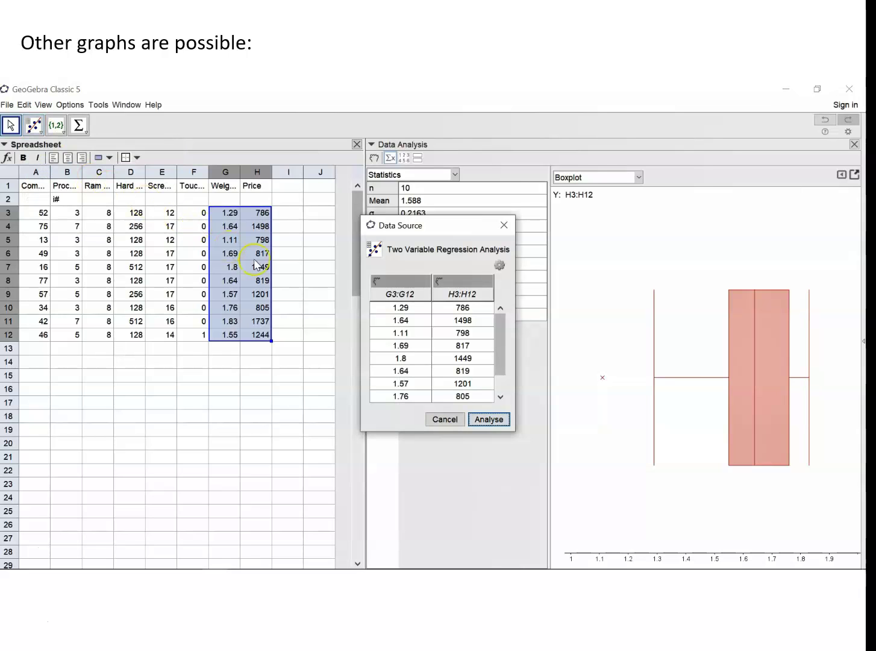
click(489, 419)
drag(225, 214, 255, 339)
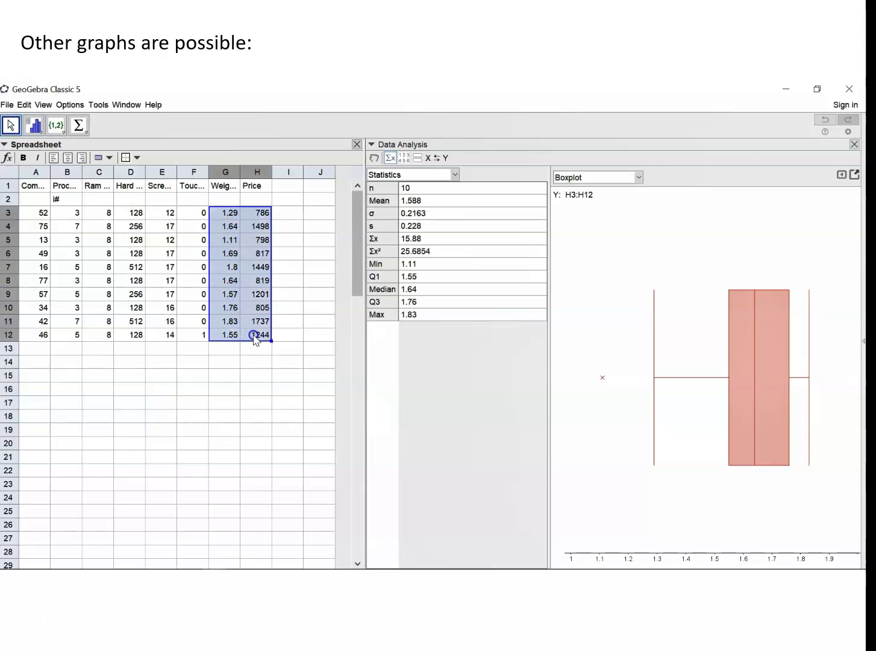
click(38, 129)
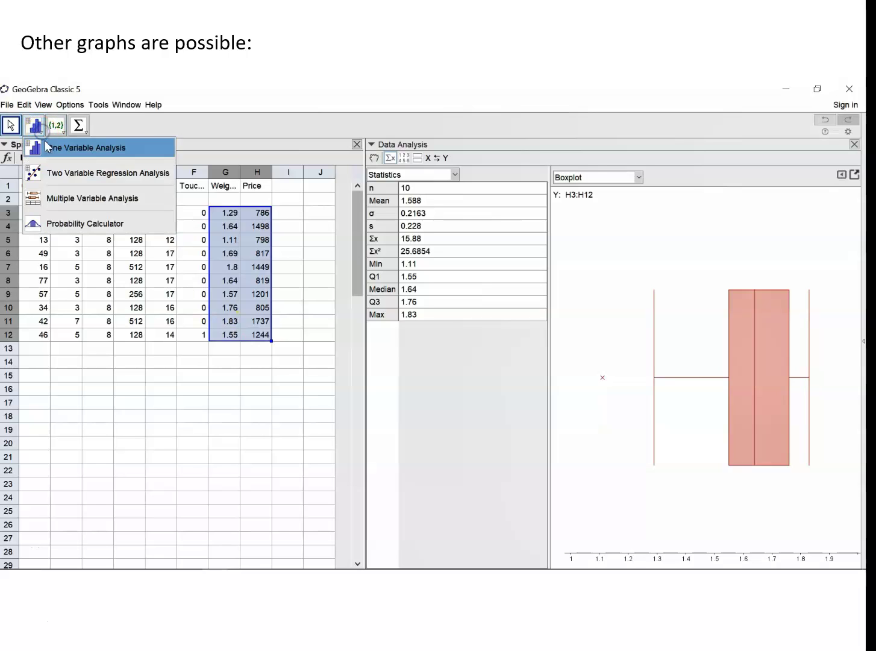
click(49, 173)
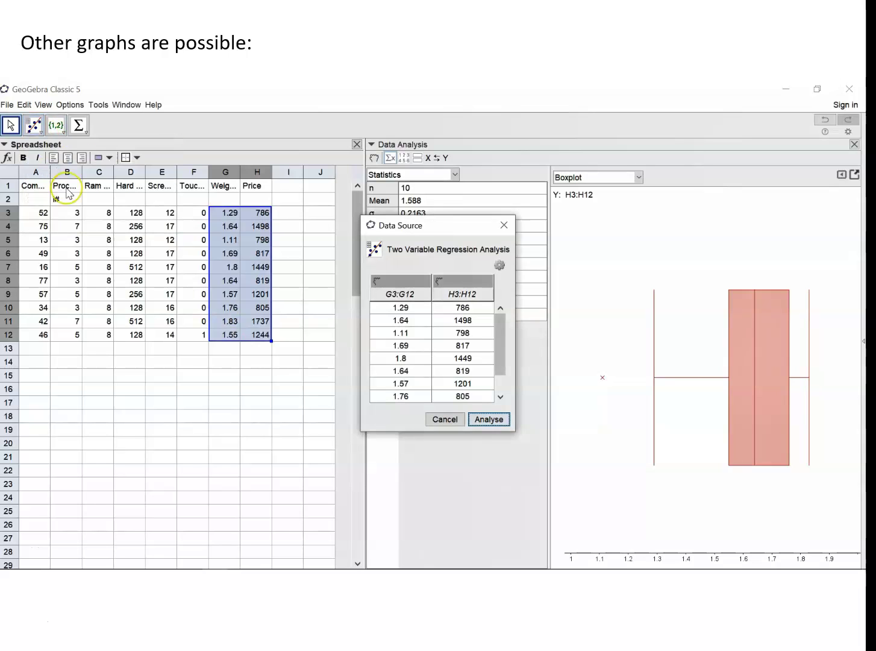
Step: Analyse weight against price and fit the linear model y = 823.27x − 191.95 (R² 0.2757)
click(488, 420)
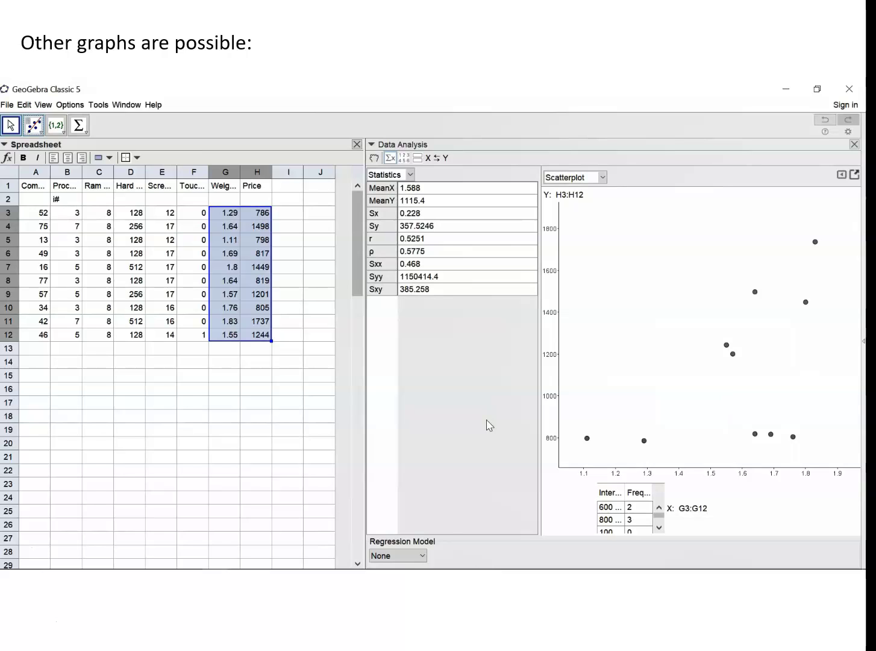
click(424, 557)
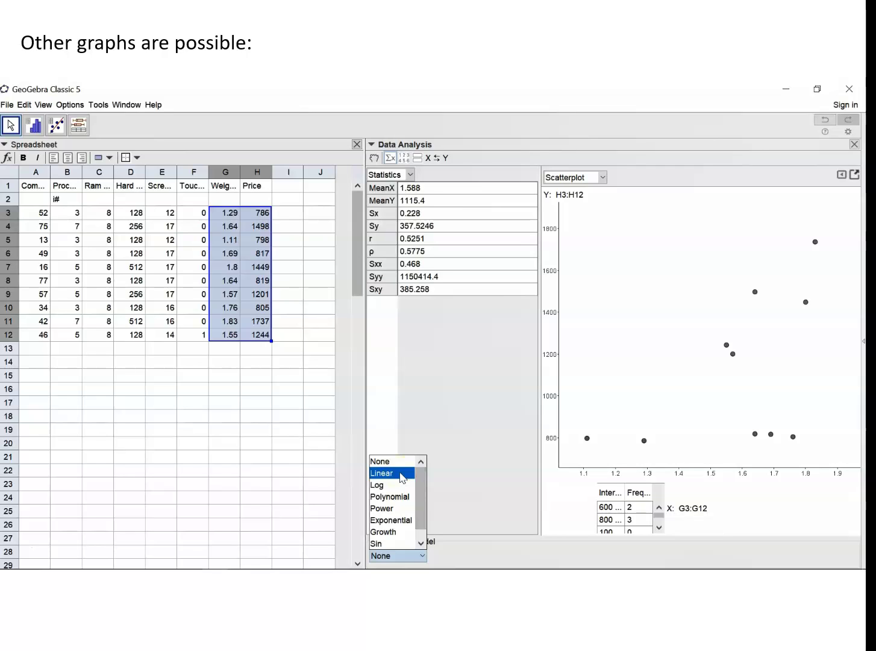
click(402, 474)
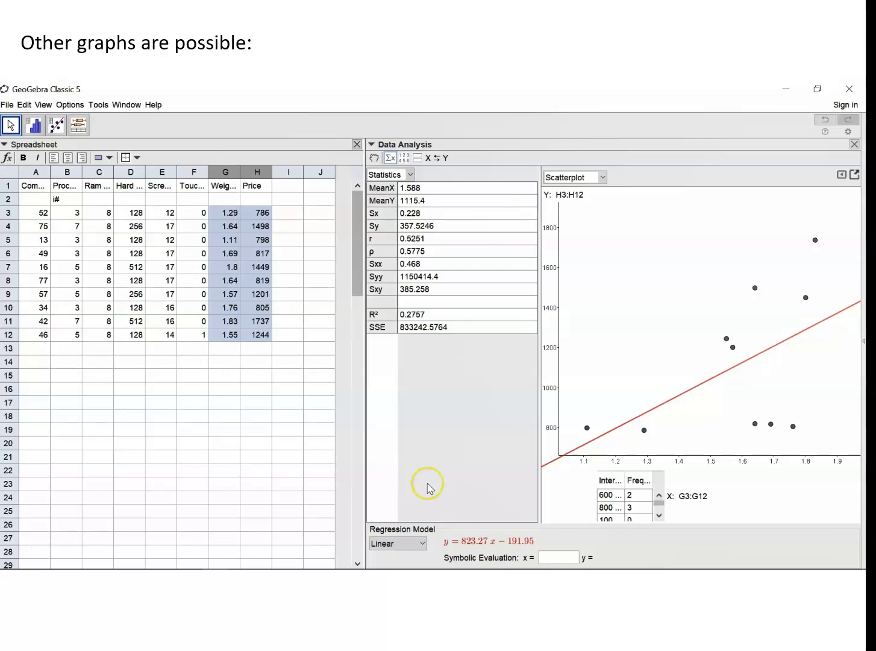
Step: Evaluate the linear regression model at weight x = 1.65 to predict a price of 1166.4428
click(548, 559)
text(1.65)
key(Return)
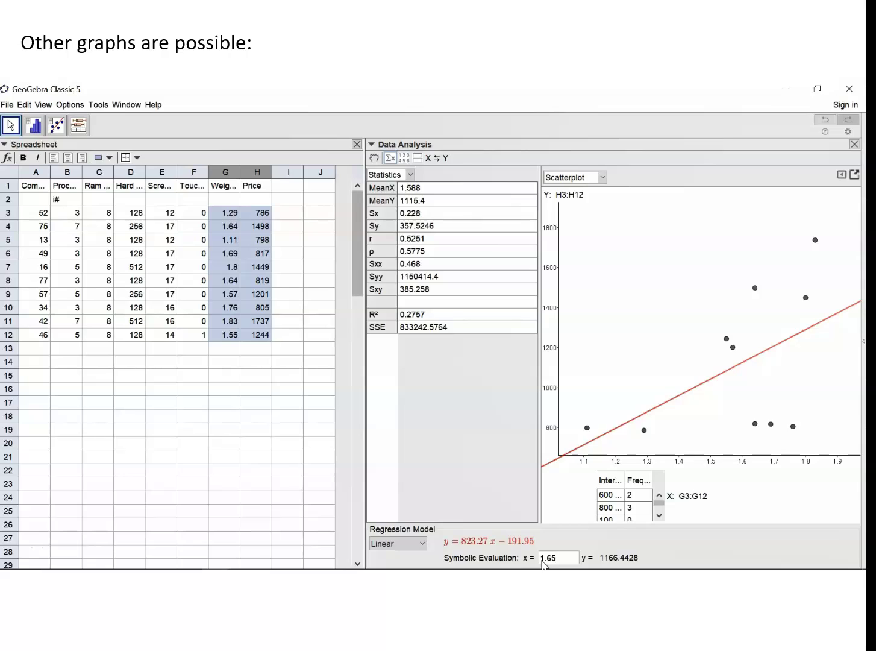